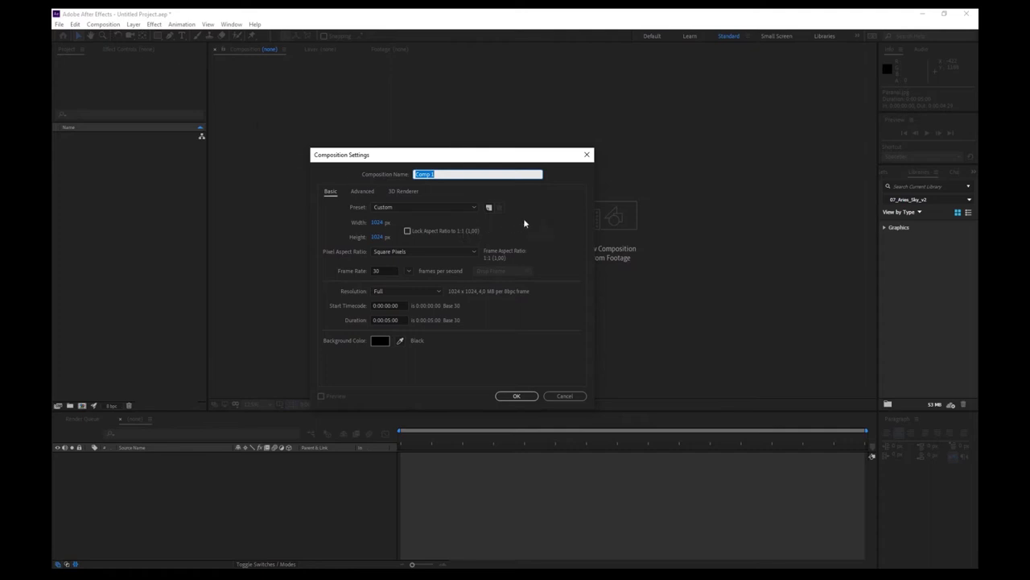
Confirm a new 1024×1024, 30 fps, five-second composition named Comp 1.
left_click(531, 397)
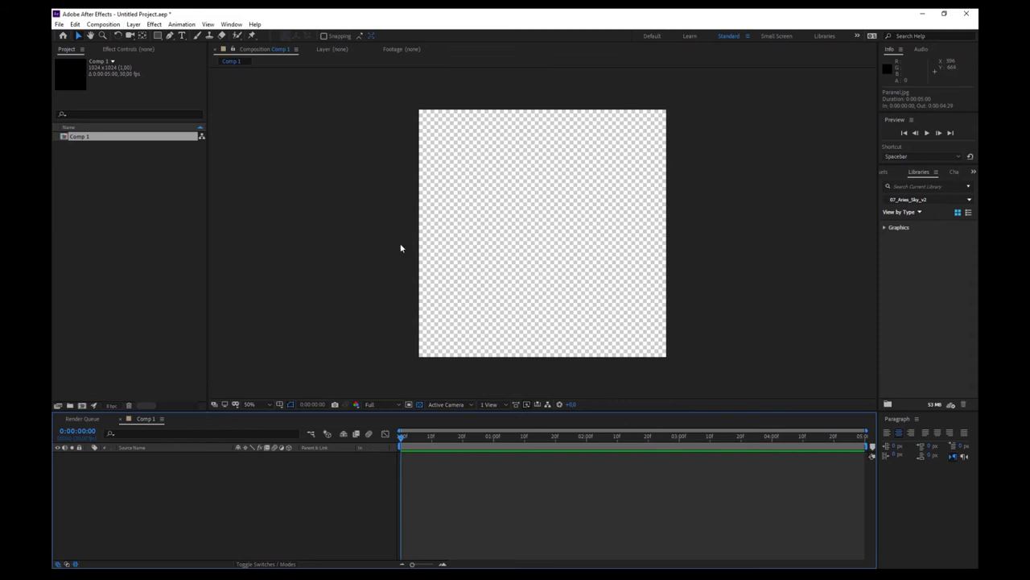
Import Paranal.jpg and view the 4000×2000 panorama in the Footage viewer.
double_click(141, 192)
left_click(460, 166)
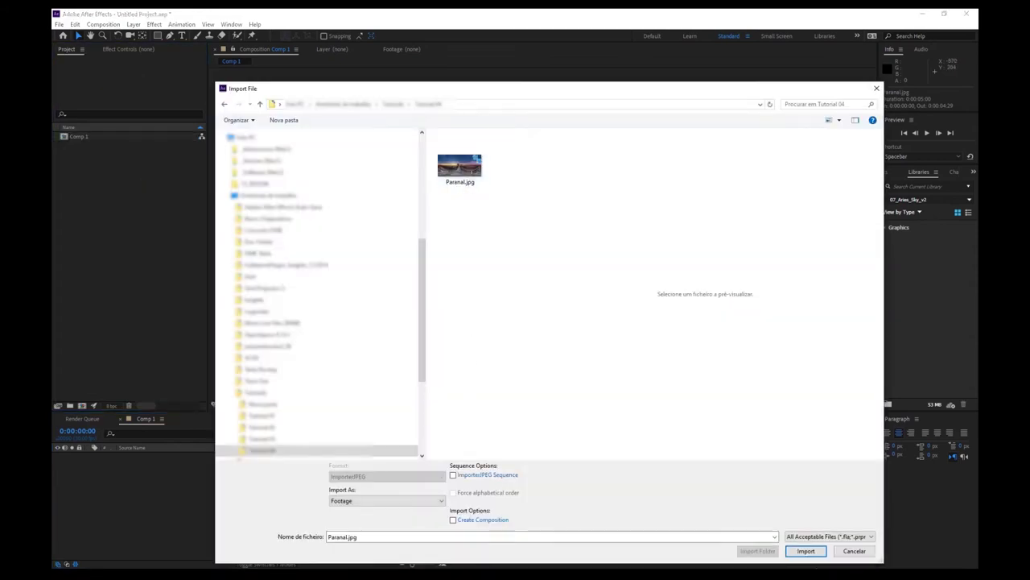
left_click(460, 165)
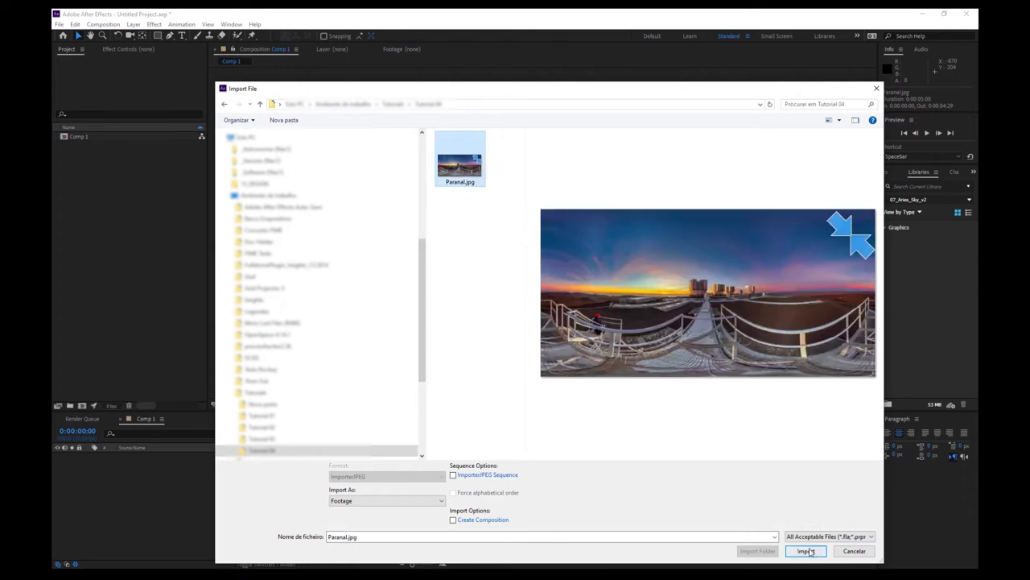
left_click(805, 551)
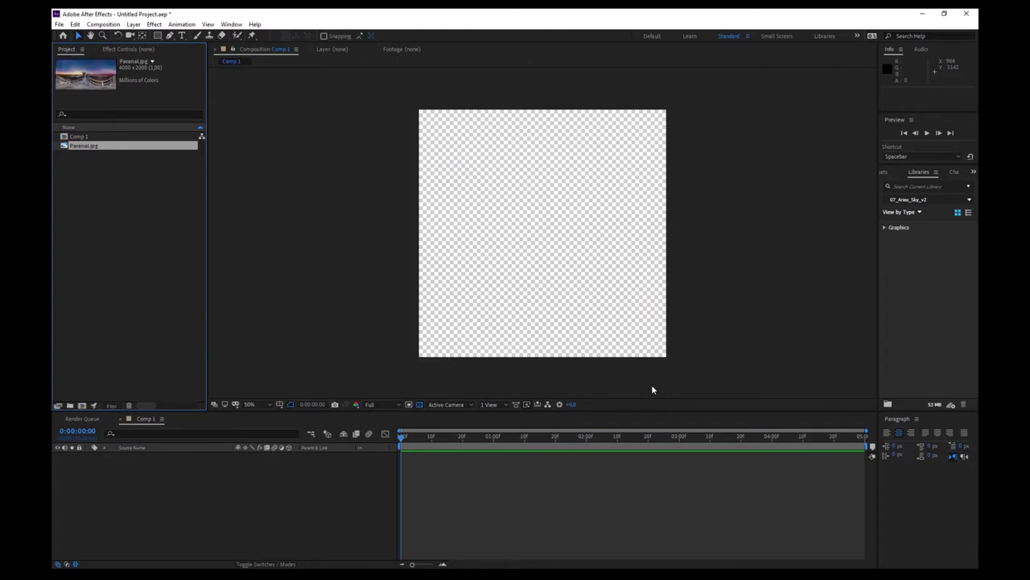
double_click(105, 152)
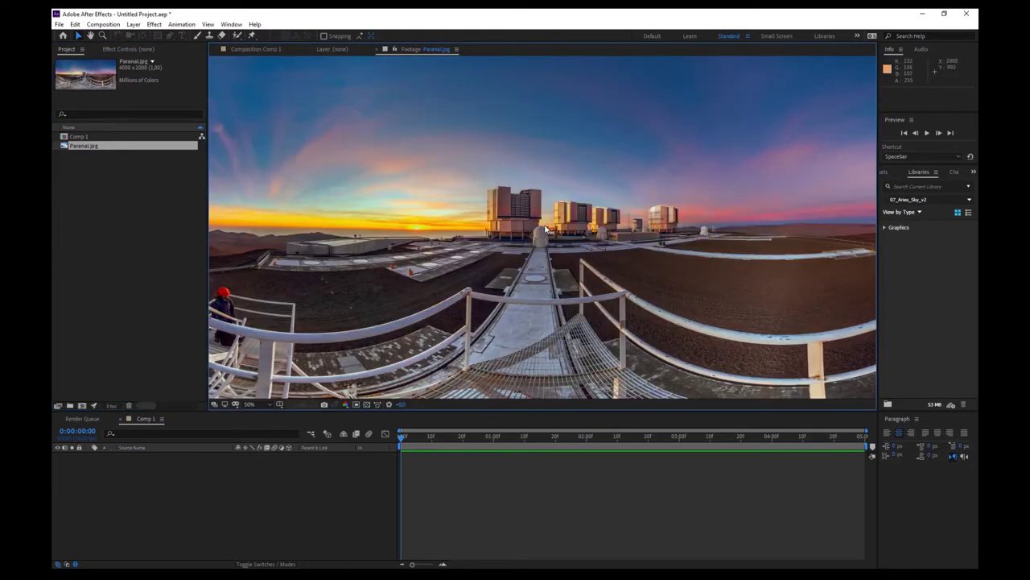
scroll(545, 229, "down", 1)
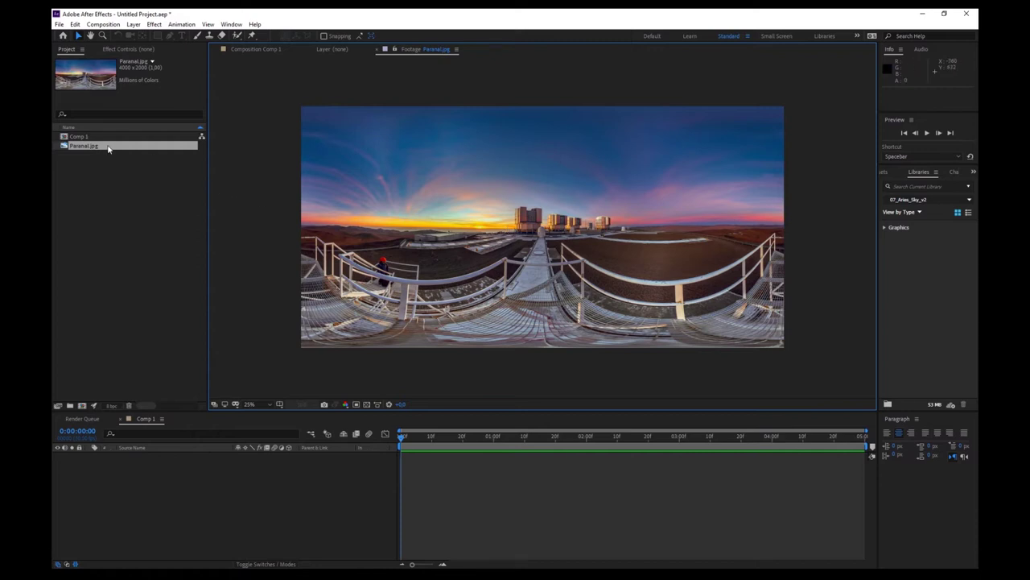
Add Paranal.jpg as a layer in Comp 1 and apply the Fulldome effect to it.
left_click(378, 50)
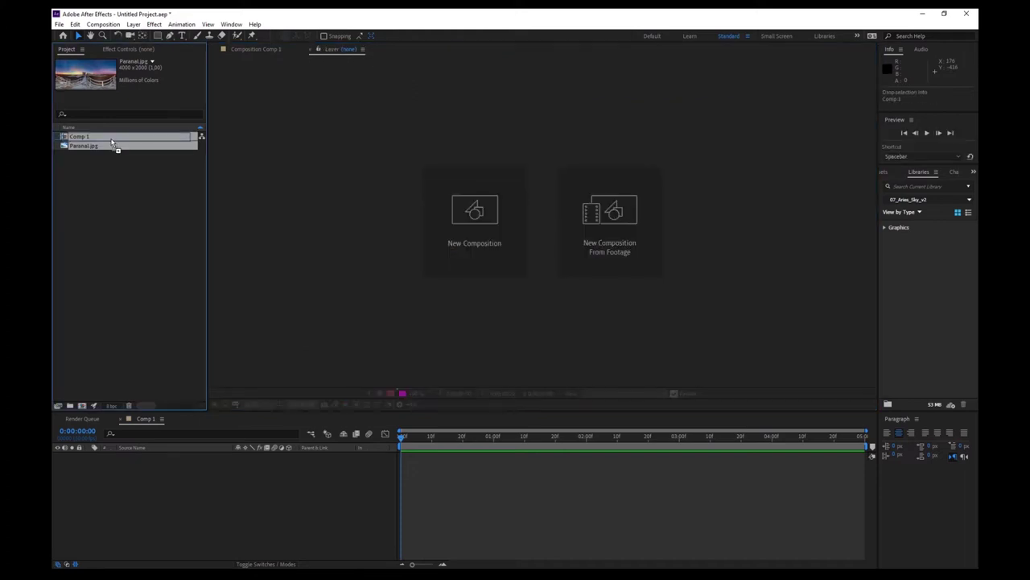
left_click_drag(118, 148, 97, 137)
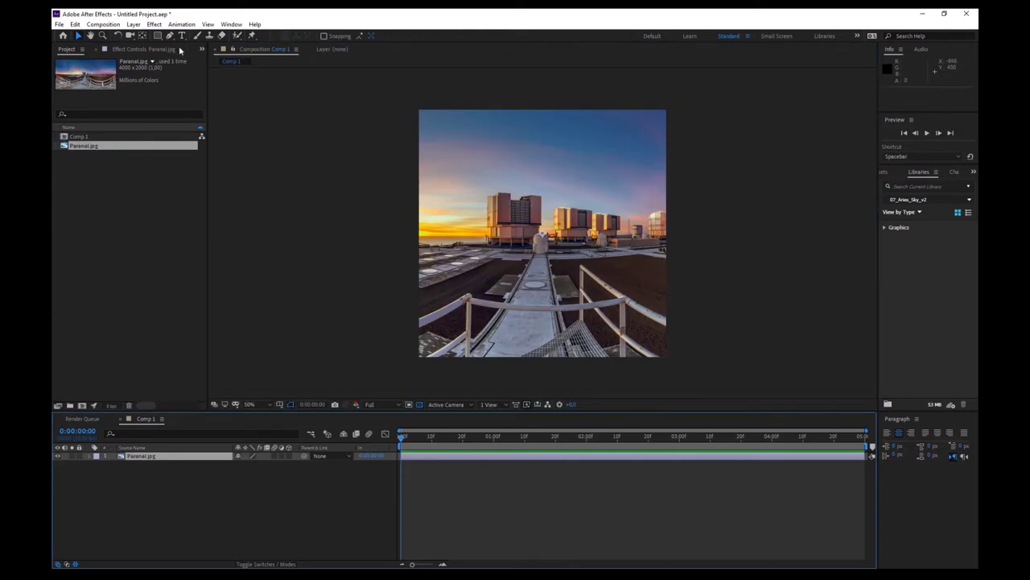
left_click(153, 25)
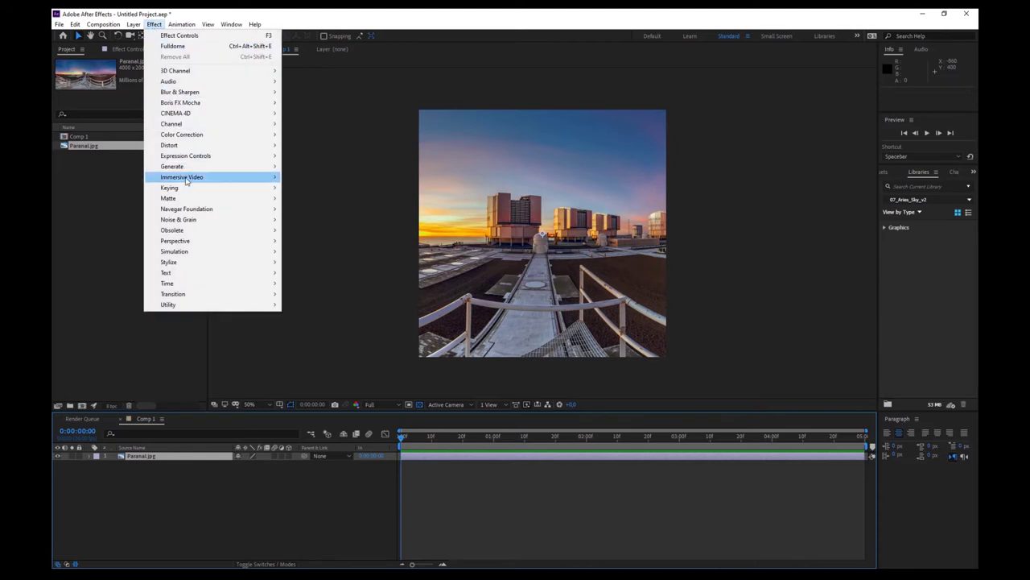
mouse_move(186, 208)
left_click(304, 212)
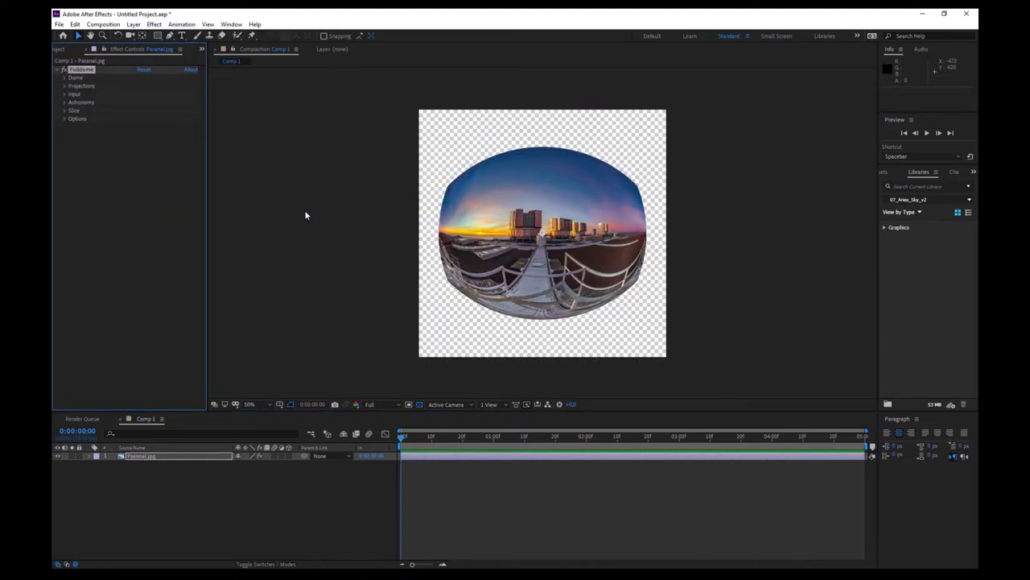
left_click(65, 85)
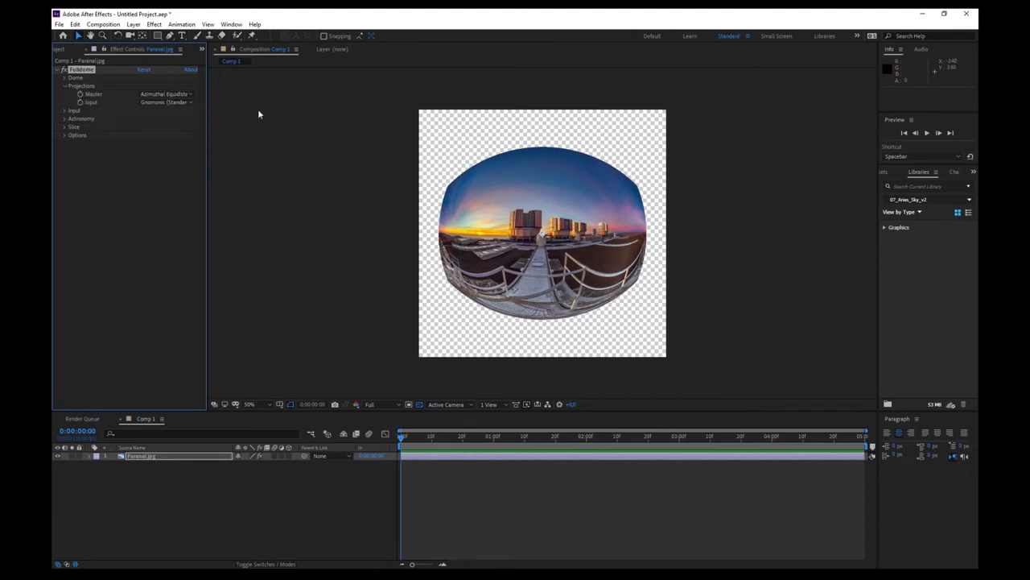
left_click(190, 103)
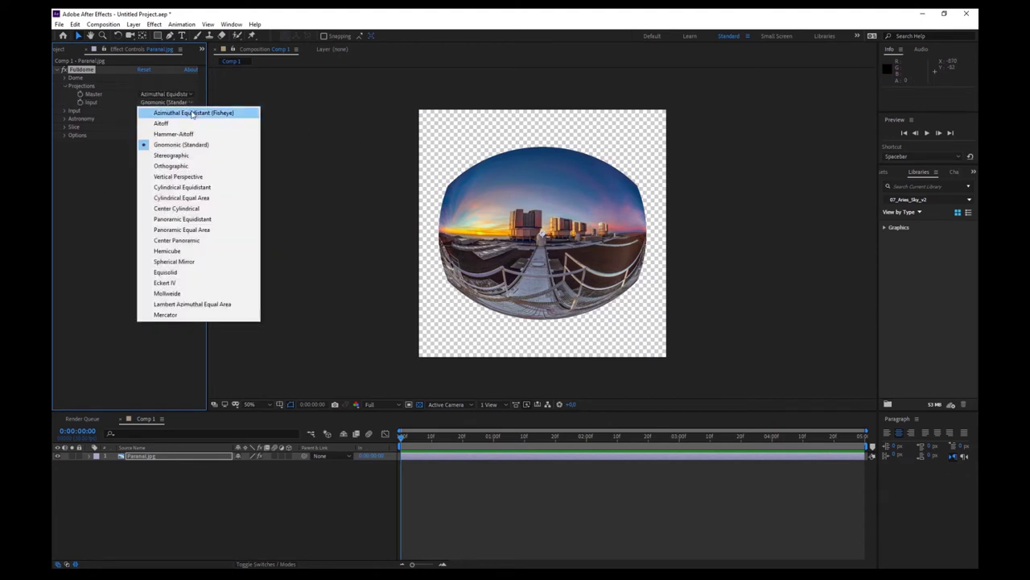
Set Fulldome input to Cylindrical Equidistant, altitude 0°, with Full Width Scale enabled.
left_click(212, 187)
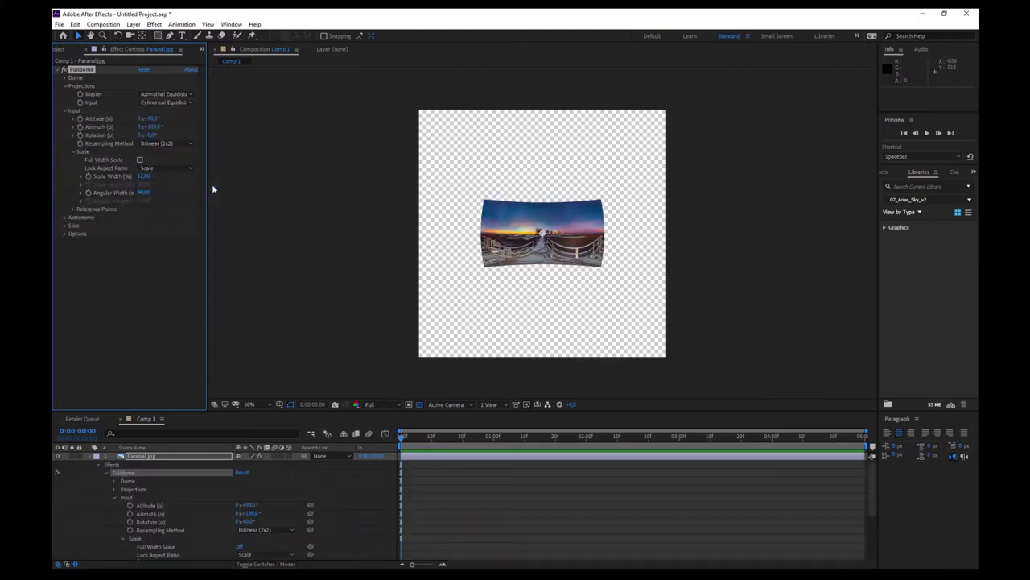
left_click(149, 118)
type("0")
key("Return")
left_click(140, 159)
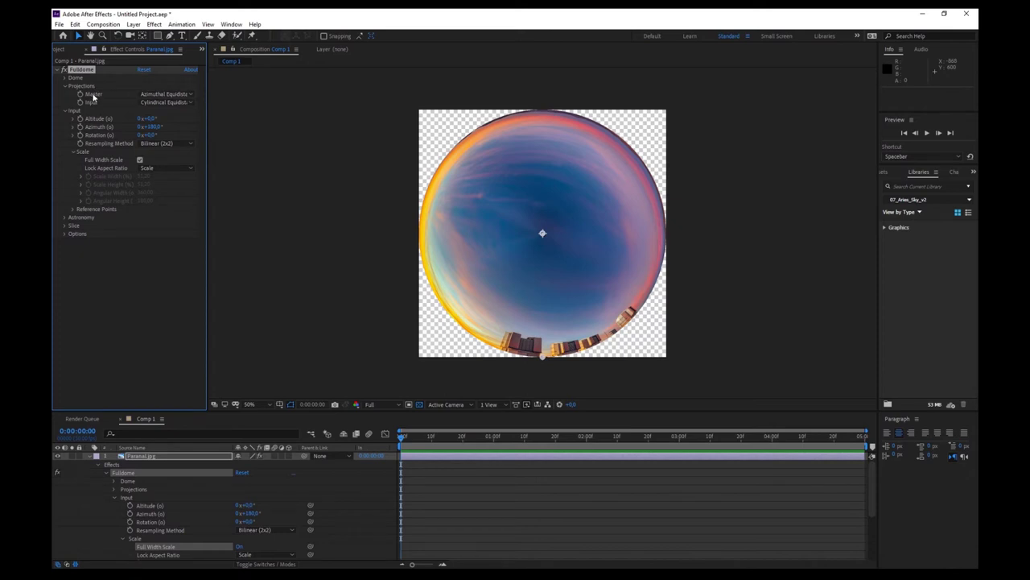
left_click(187, 103)
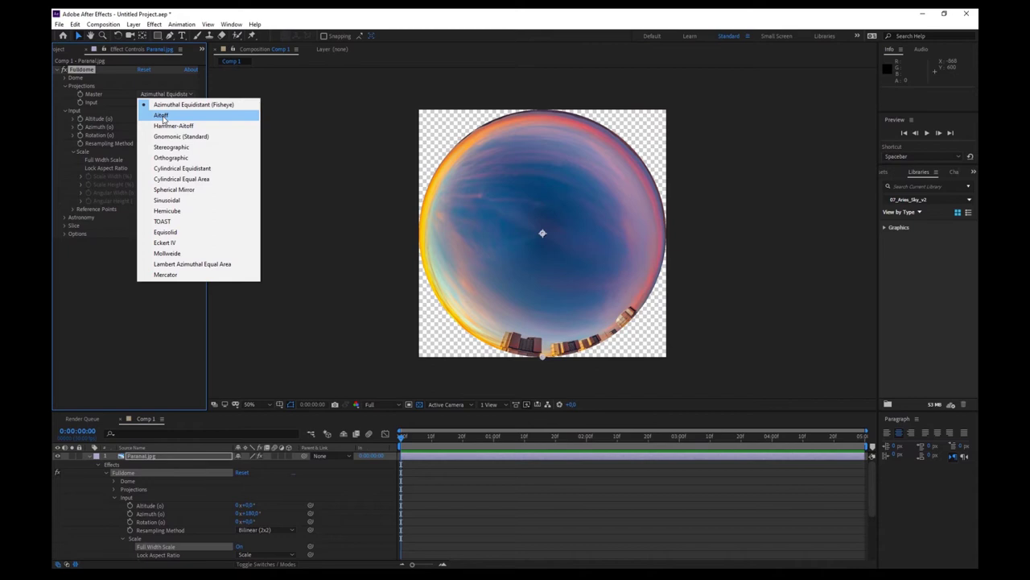
Preview Aitoff, Hammer-Aitoff, Stereographic, Orthographic, Cylindrical Equidistant and Hemicube master projections.
left_click(163, 116)
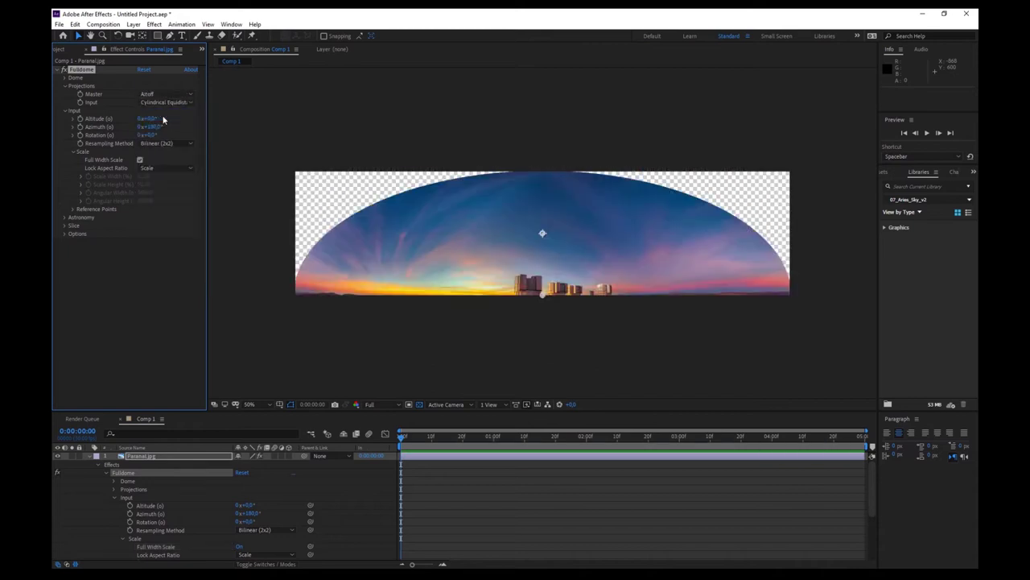
left_click(193, 96)
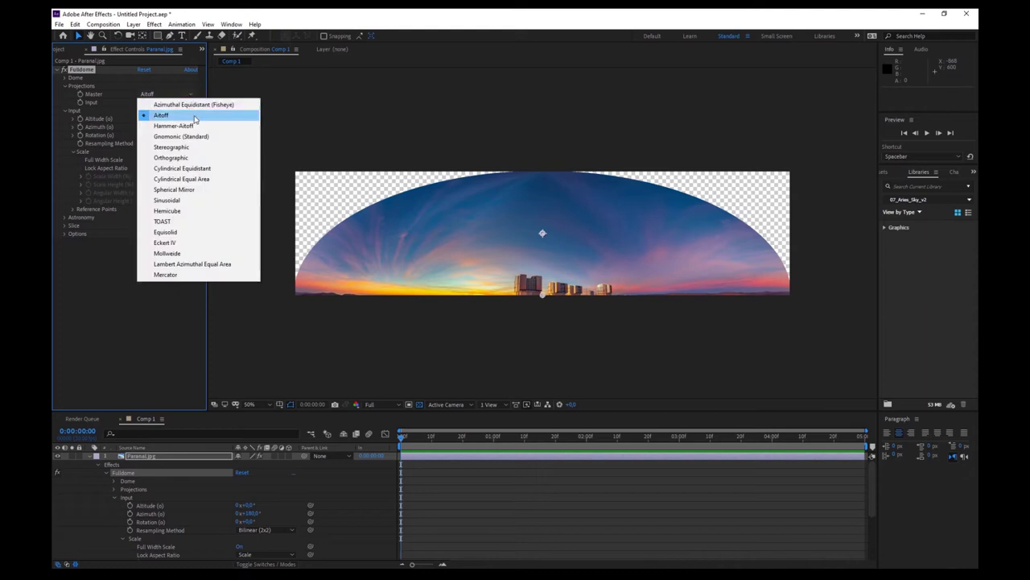
left_click(194, 126)
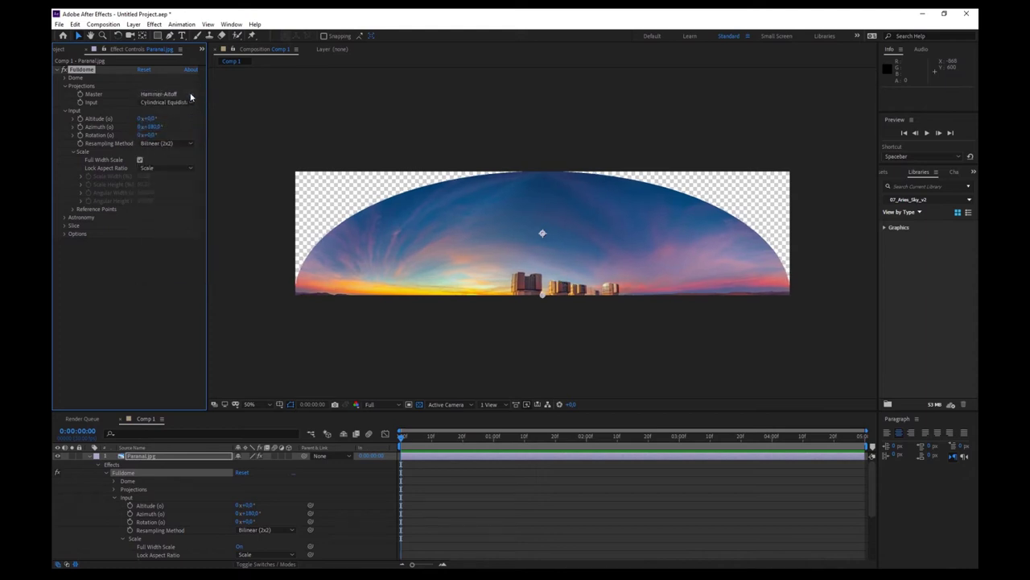
left_click(191, 96)
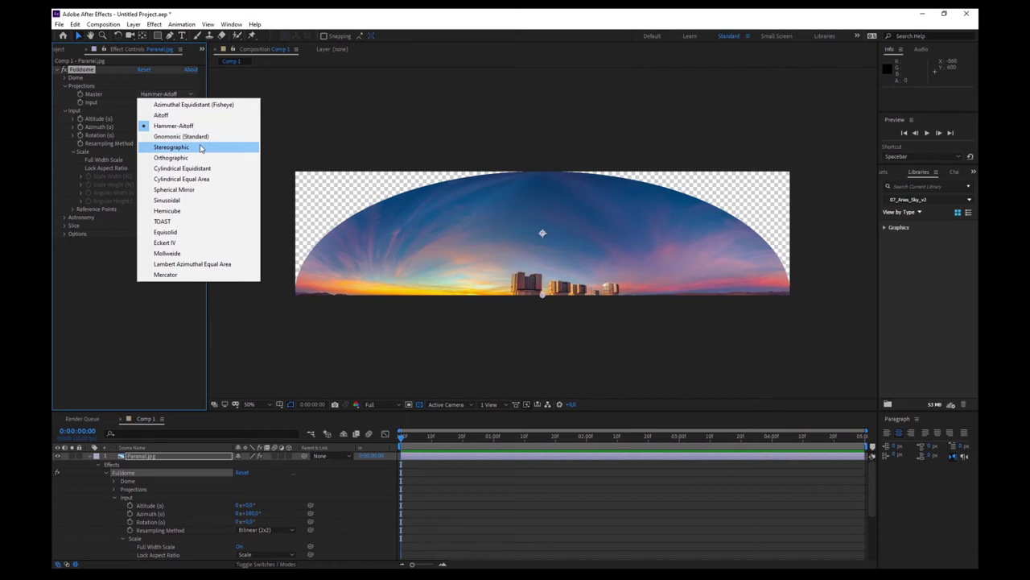
left_click(201, 148)
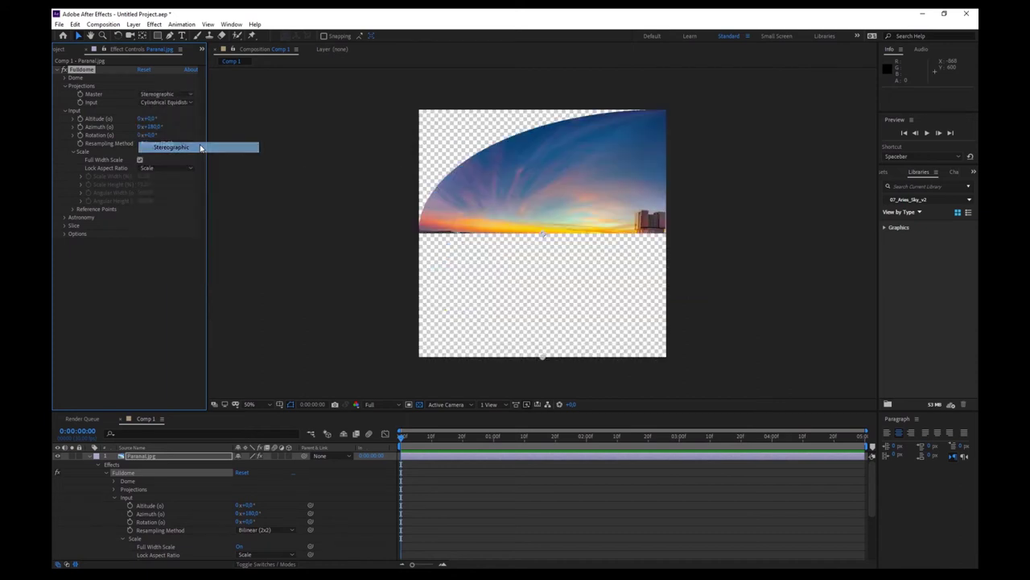
left_click(191, 96)
left_click(195, 155)
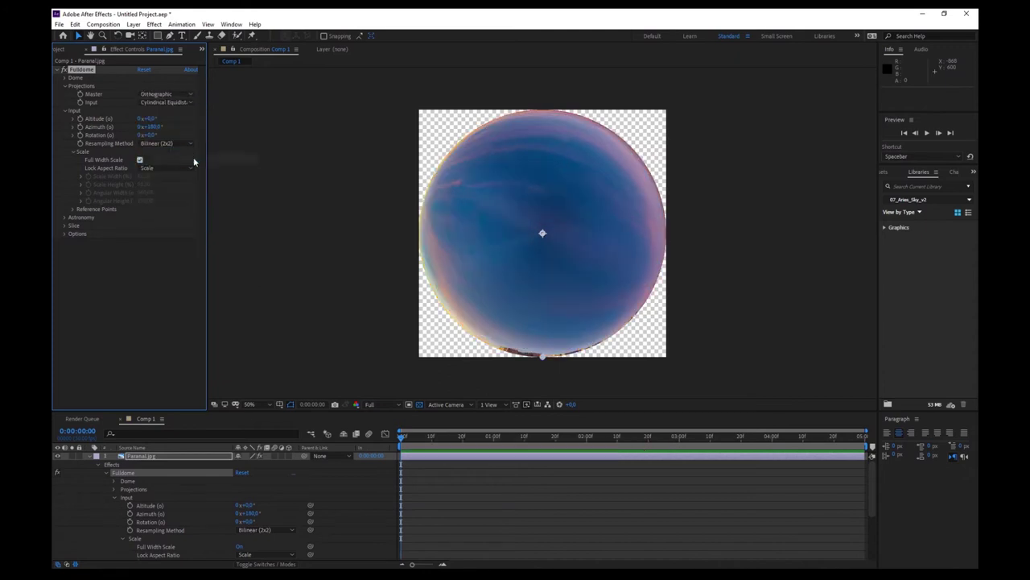
left_click(192, 95)
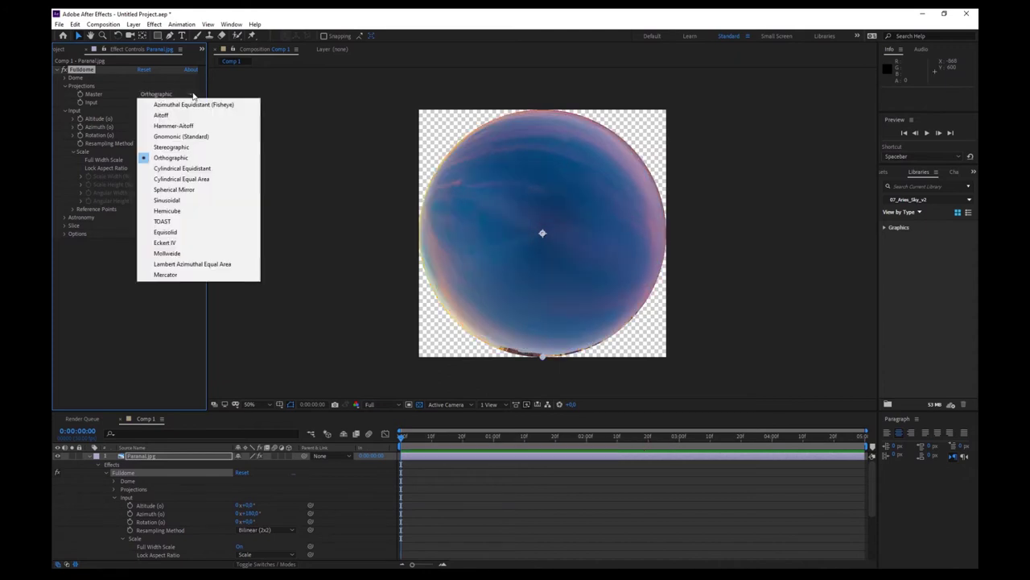
left_click(196, 169)
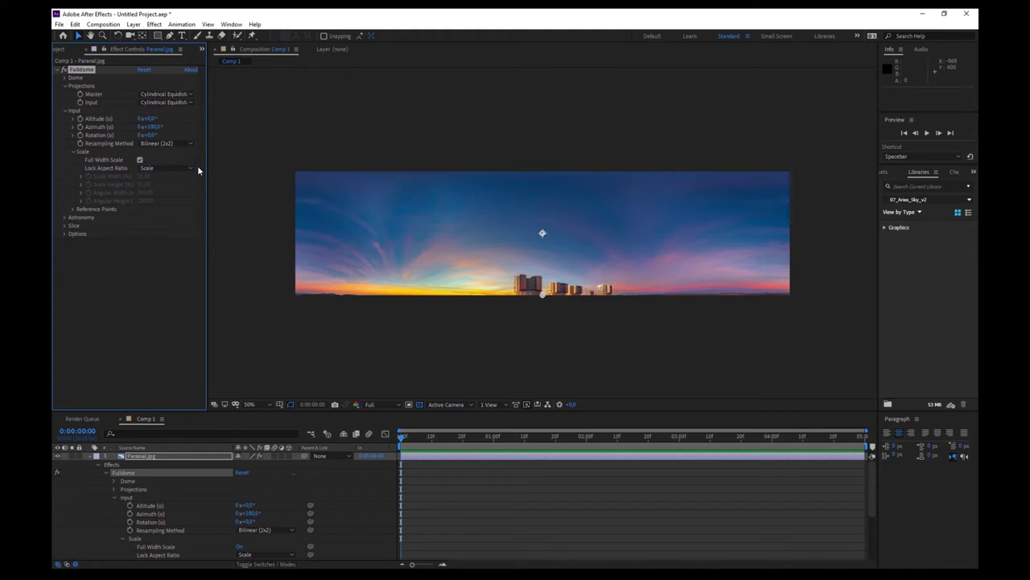
left_click(192, 95)
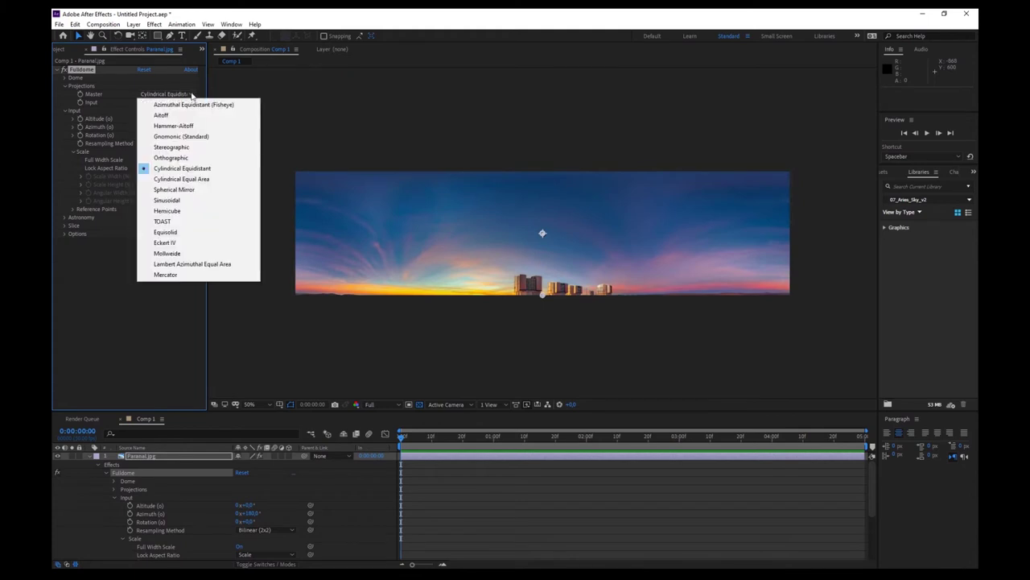
left_click(196, 211)
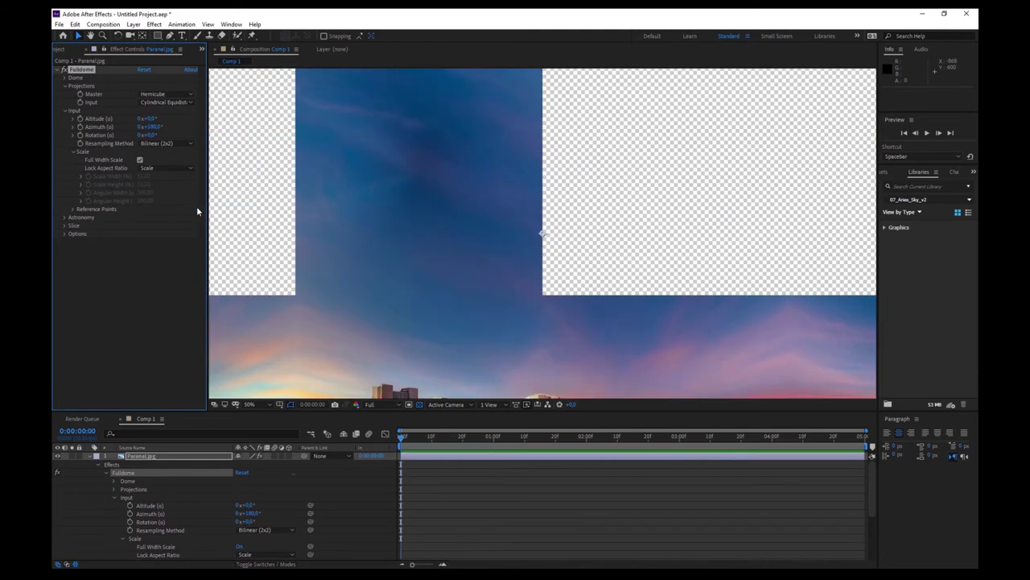
key("comma")
key("comma")
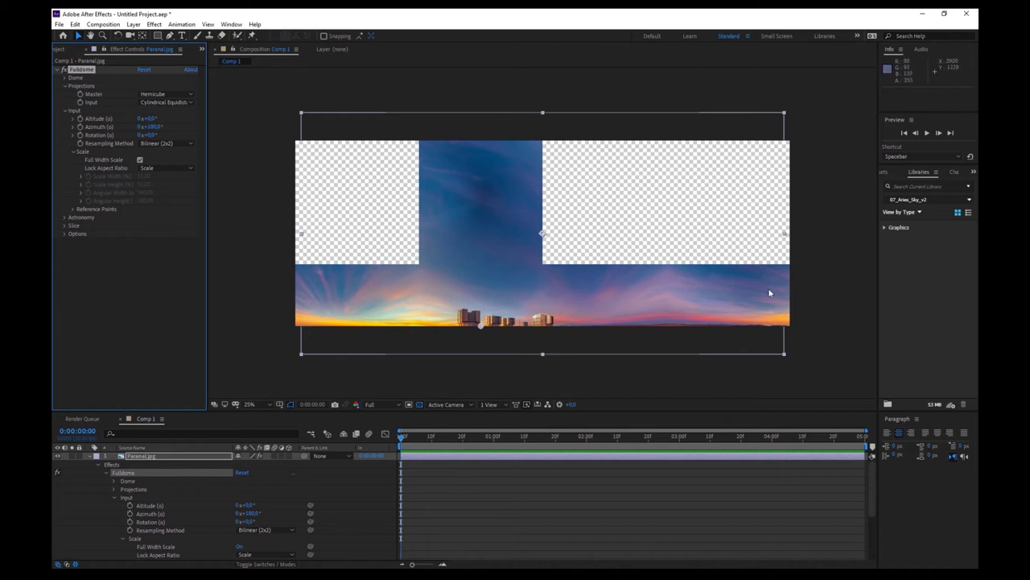
Try TOAST and Equisolid, then leave the master projection on Mollweide.
left_click(178, 95)
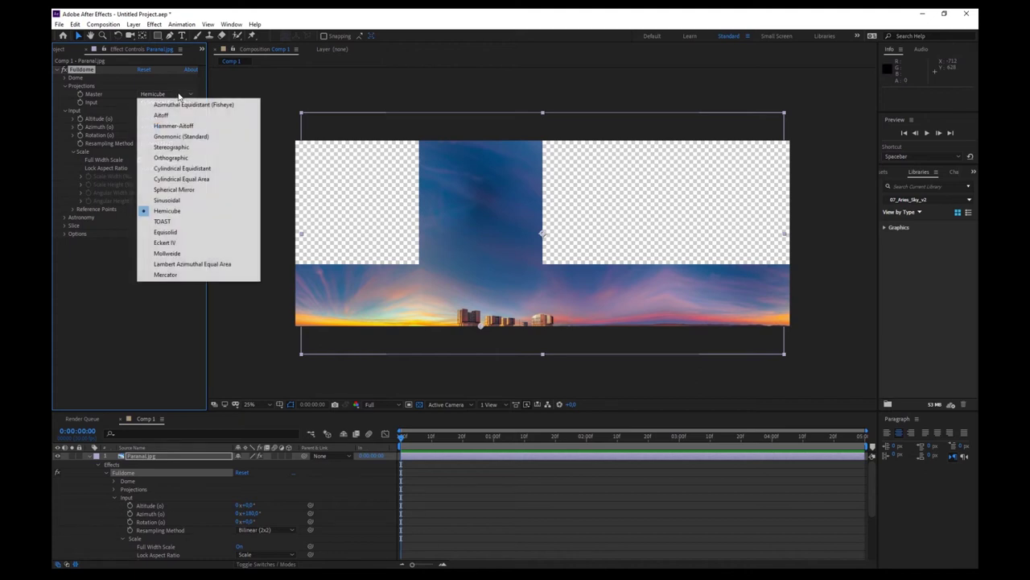
left_click(187, 220)
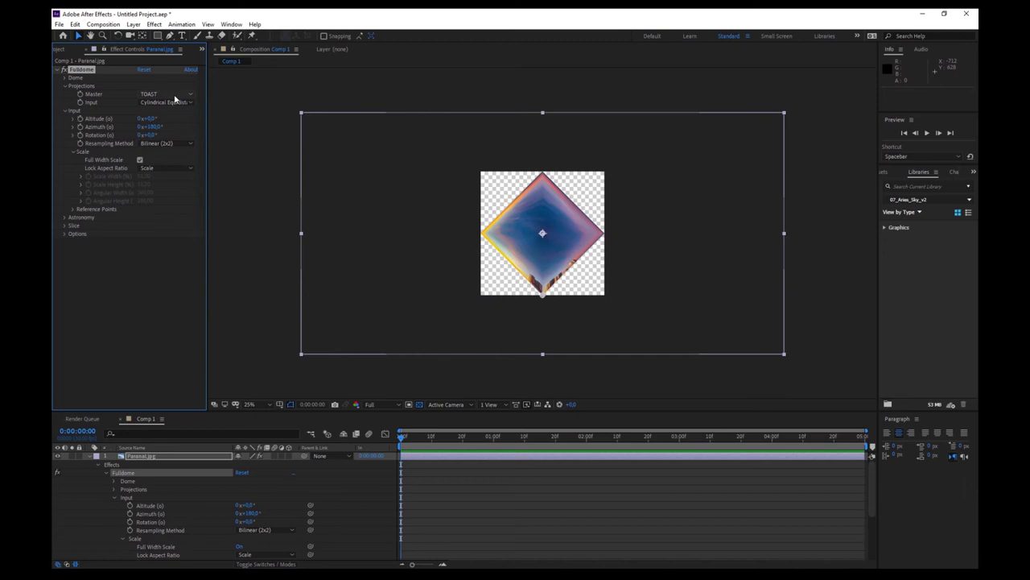
left_click(177, 97)
left_click(178, 233)
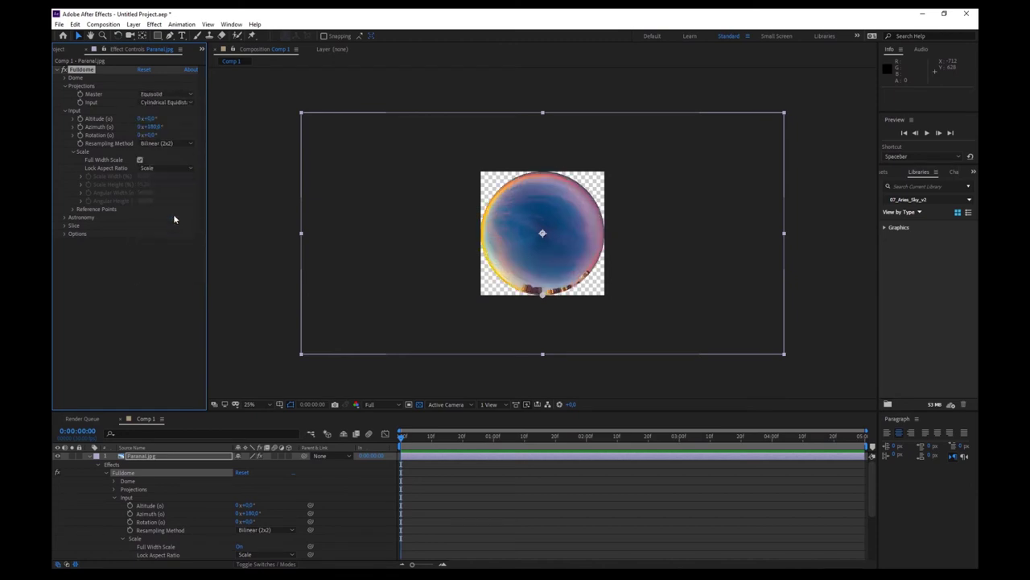
left_click(161, 95)
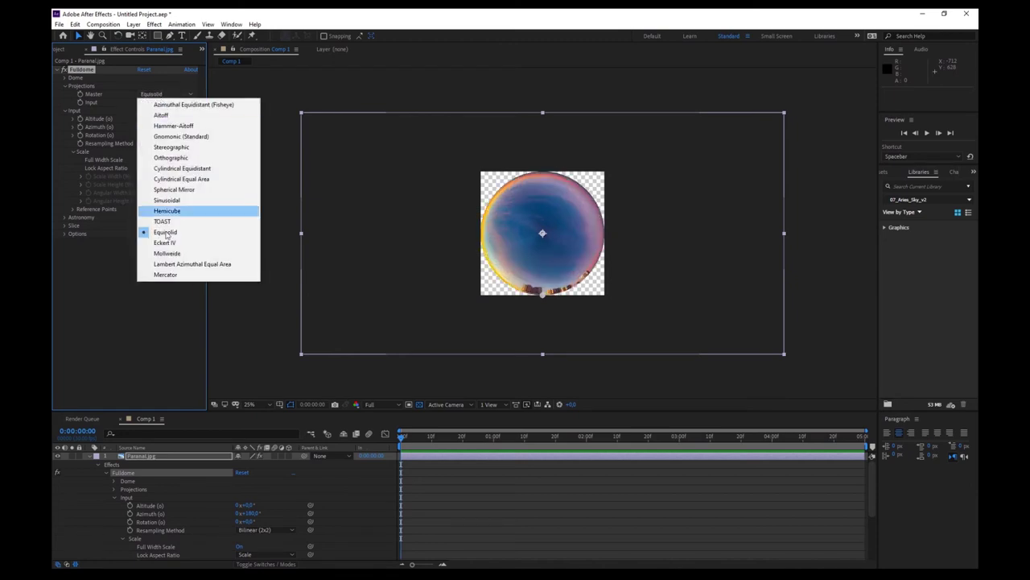
left_click(167, 253)
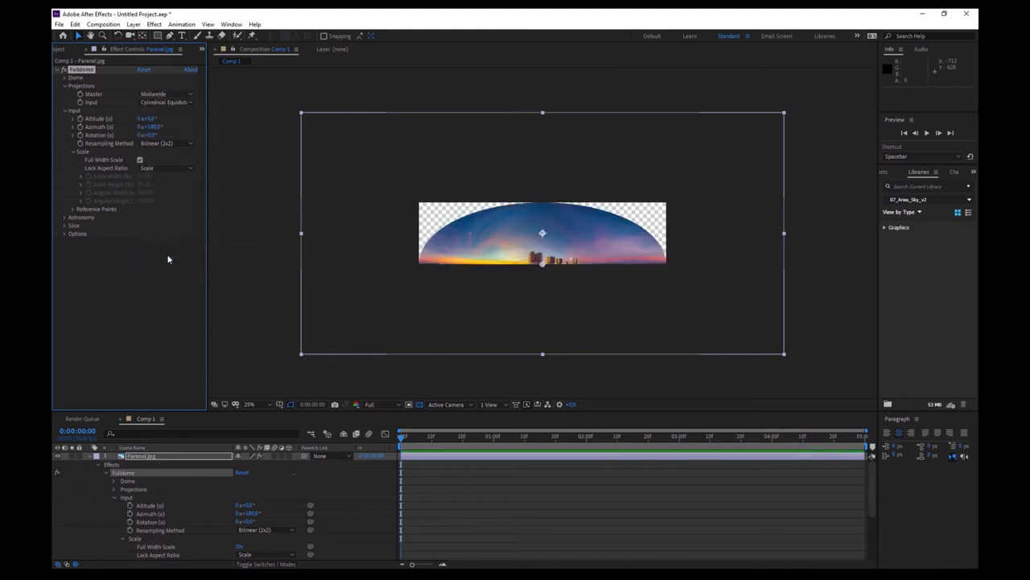
left_click(166, 95)
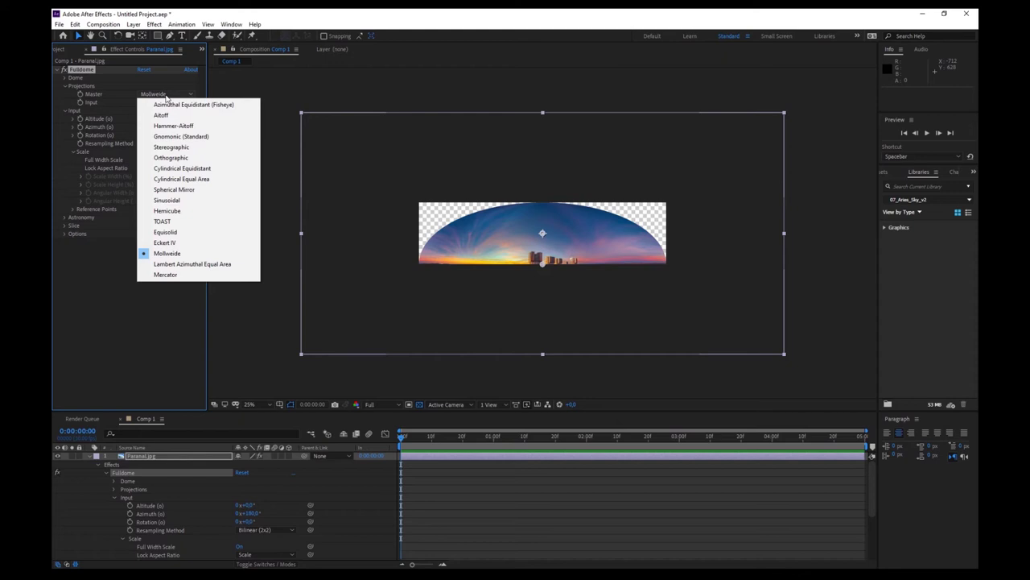
left_click(329, 90)
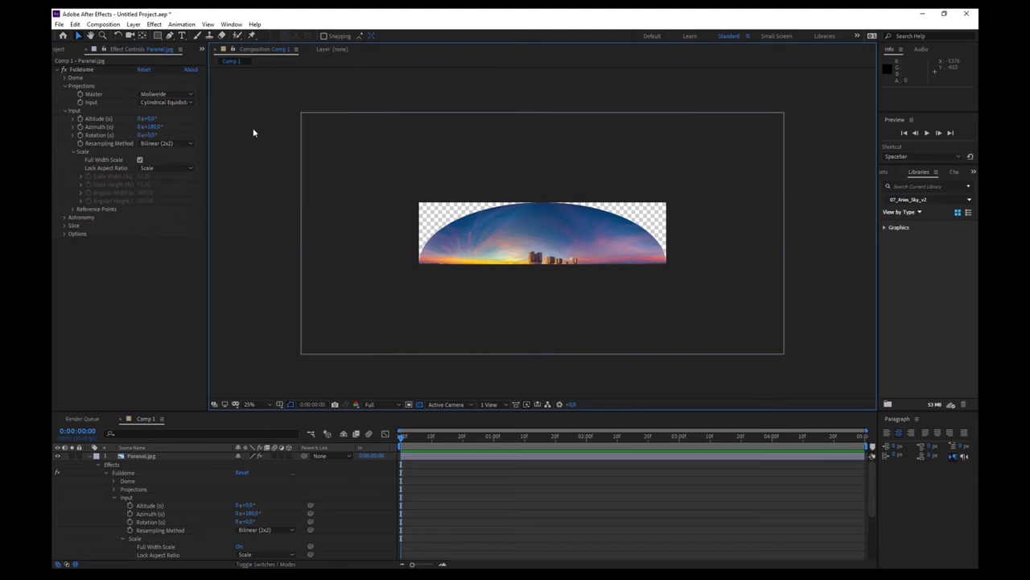
Set the Dome Spherical Angle to 360 and zoom the viewer to 50%.
left_click(65, 79)
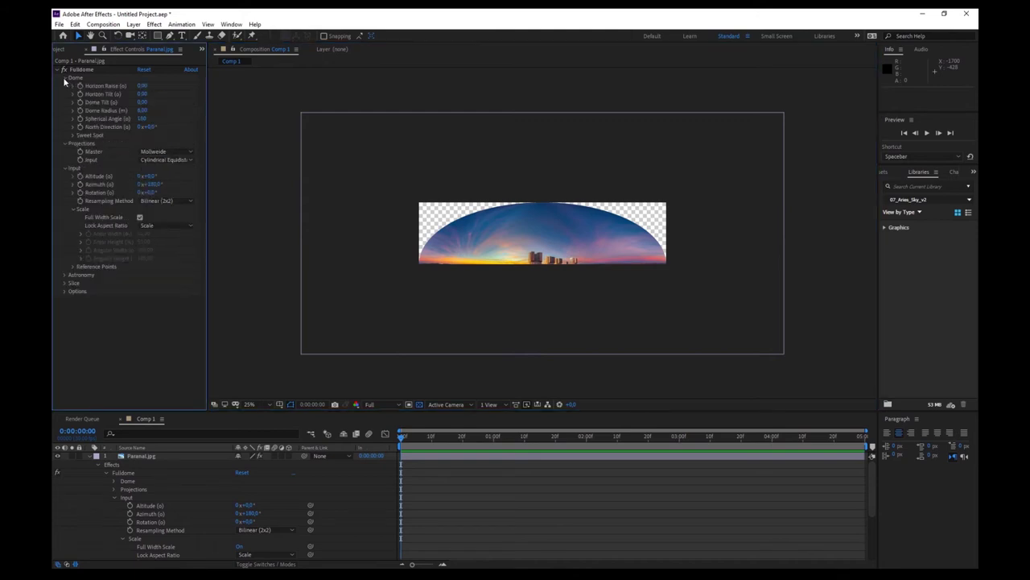
left_click(142, 120)
type("360")
key("Return")
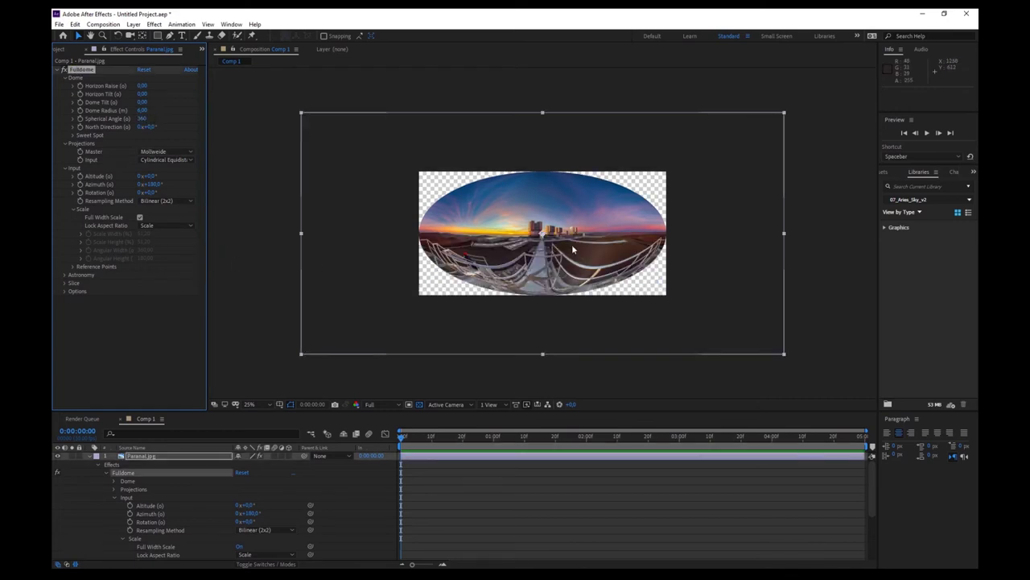
key("period")
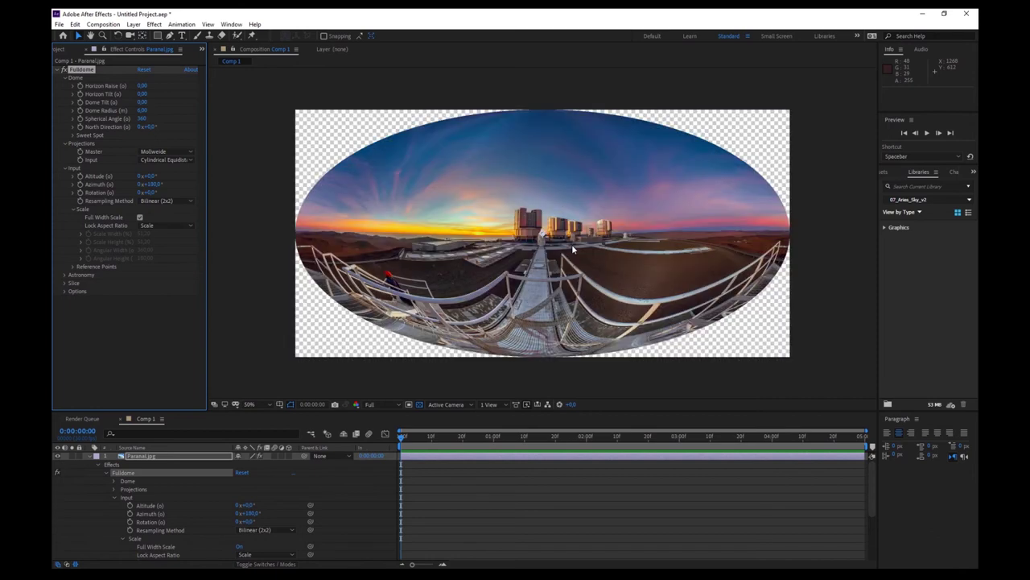
left_click(174, 153)
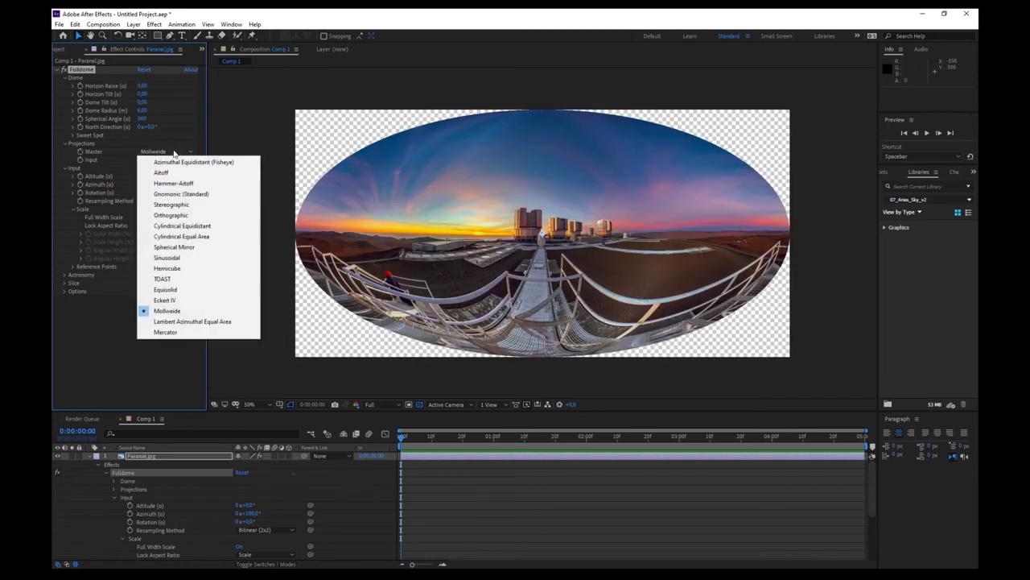
Compare Hemicube and Hammer-Aitoff master projections, then keep Cylindrical Equidistant.
left_click(182, 269)
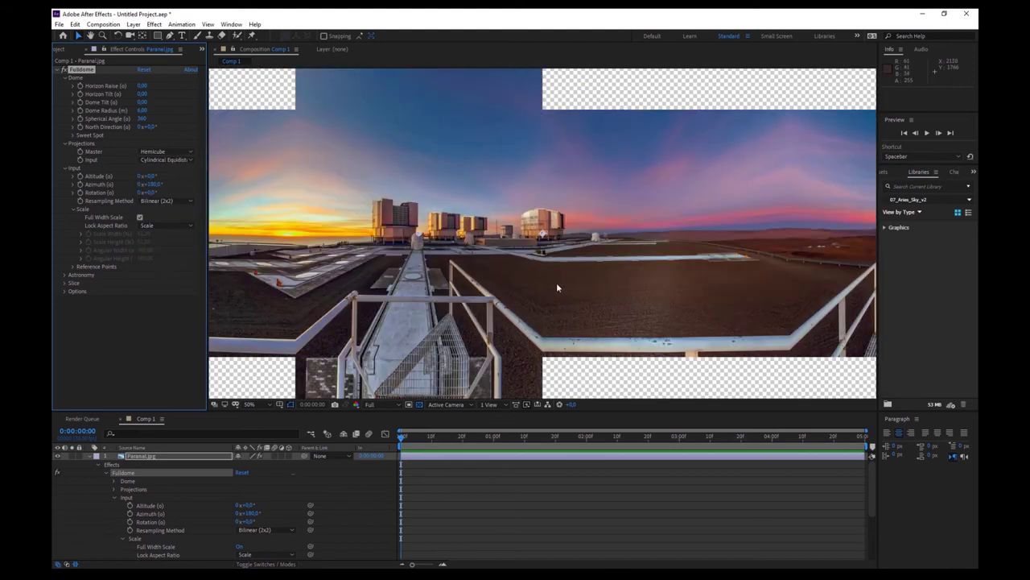
key("comma")
key("comma")
key("comma")
key("comma")
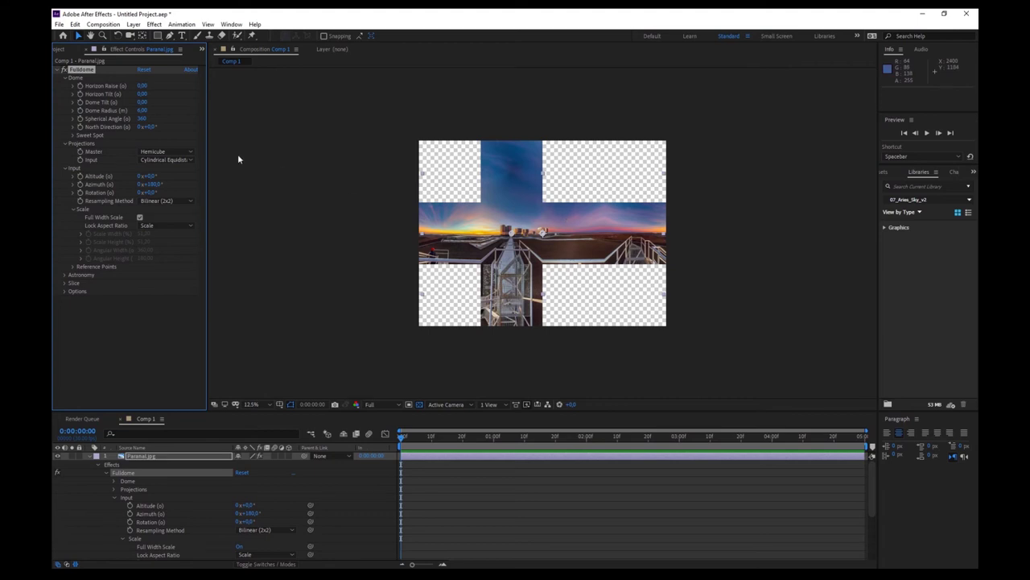
left_click(181, 152)
left_click(179, 183)
key("period")
key("period")
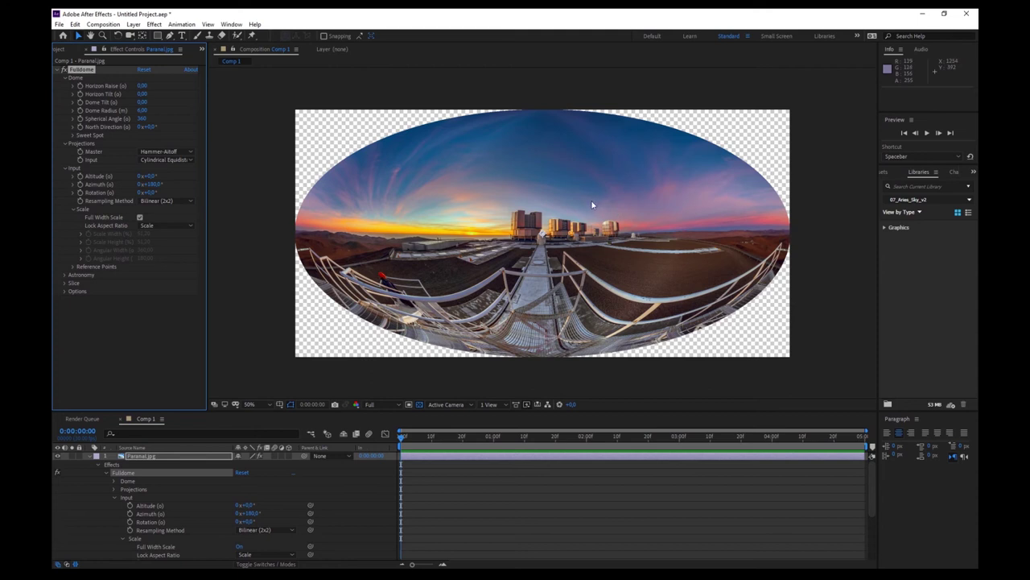
left_click(187, 152)
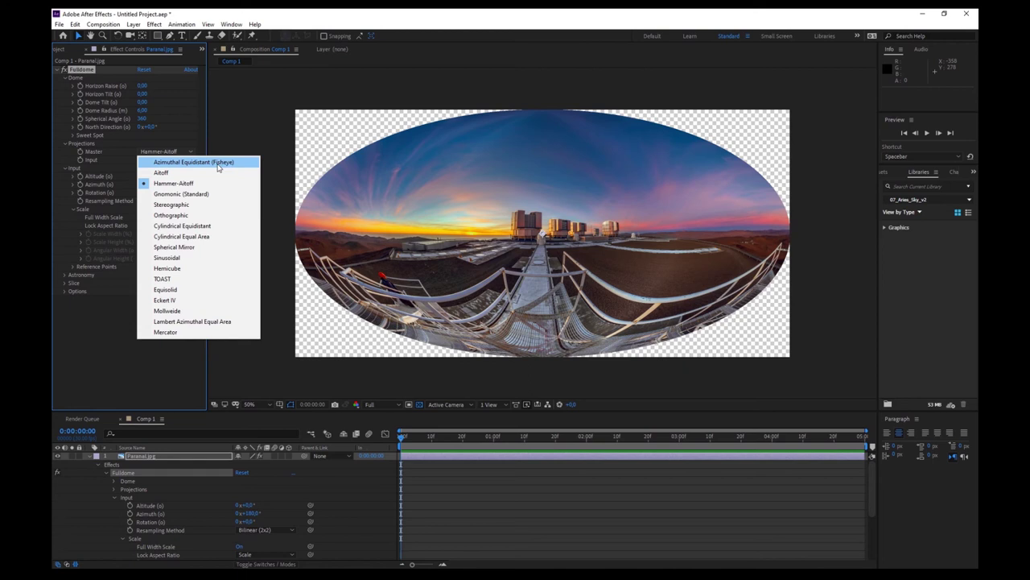
left_click(211, 225)
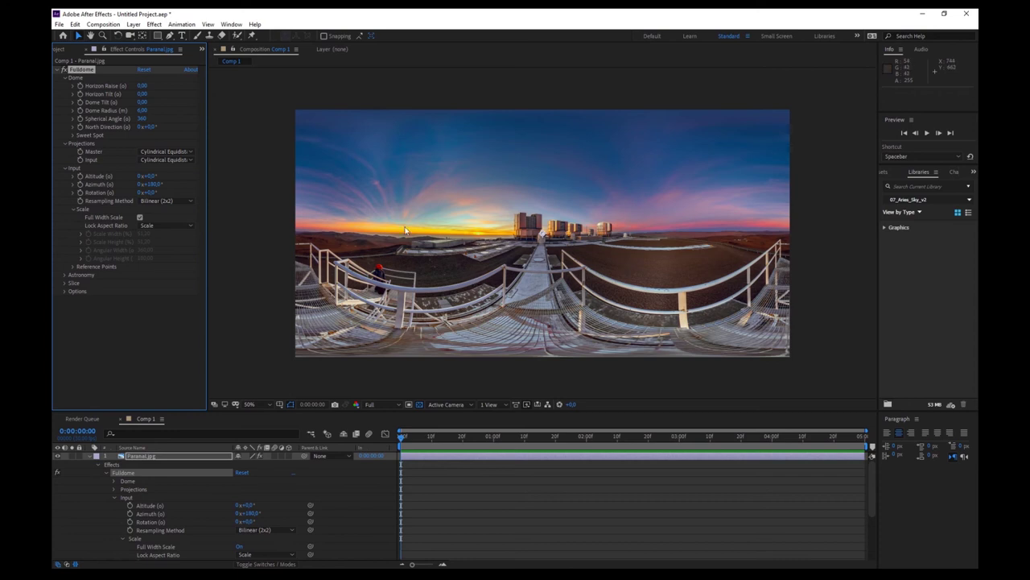
left_click(175, 153)
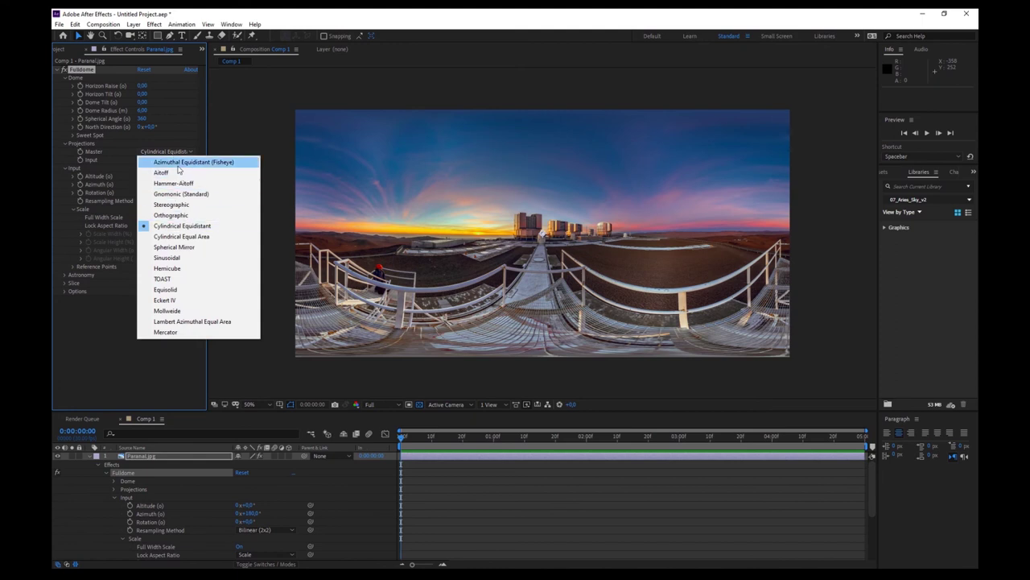
left_click(182, 226)
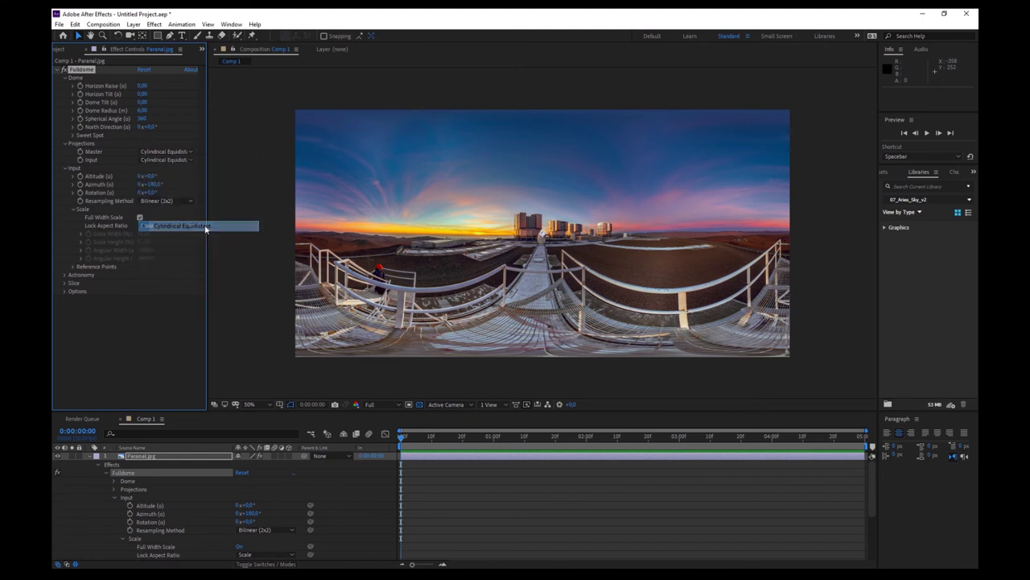
Set Spherical Angle to 180 and the master projection to Azimuthal Equidistant fisheye.
left_click(142, 119)
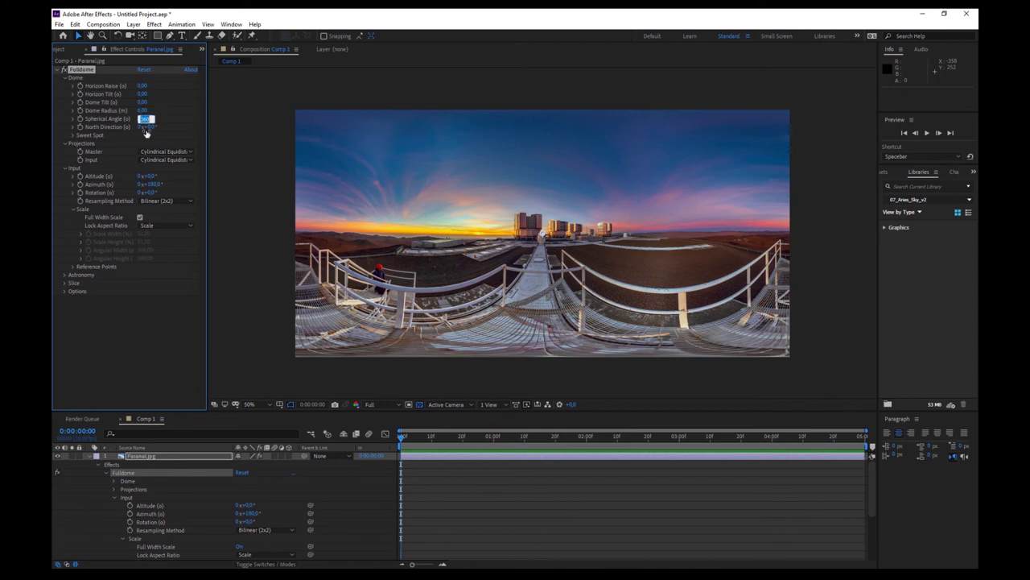
type("180")
key("Return")
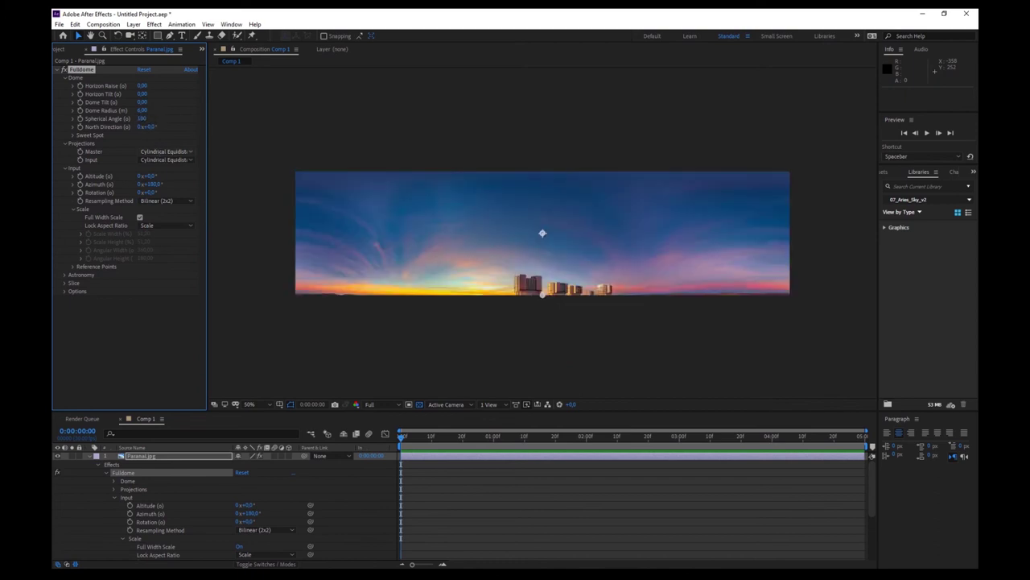
left_click(65, 78)
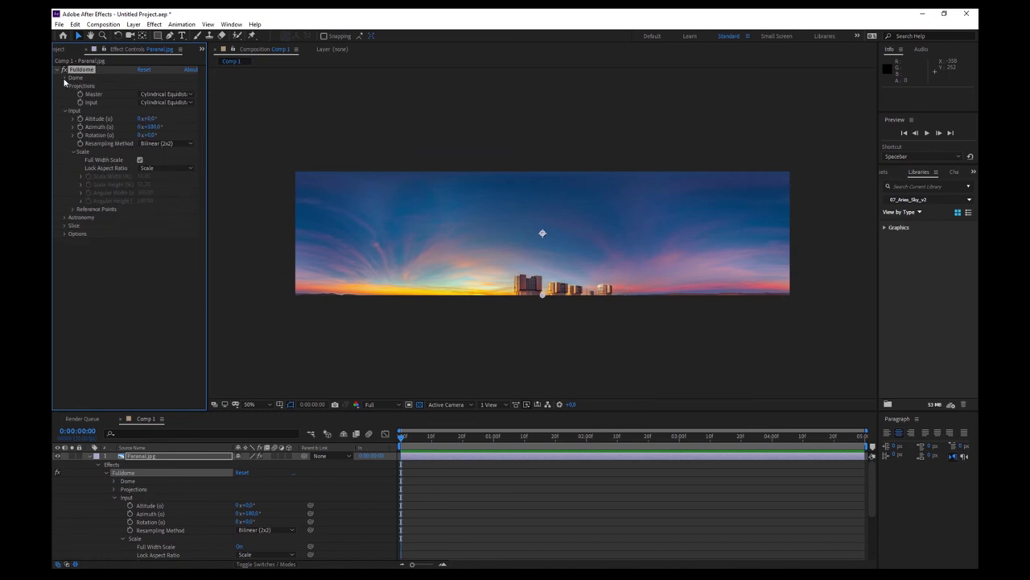
left_click(64, 77)
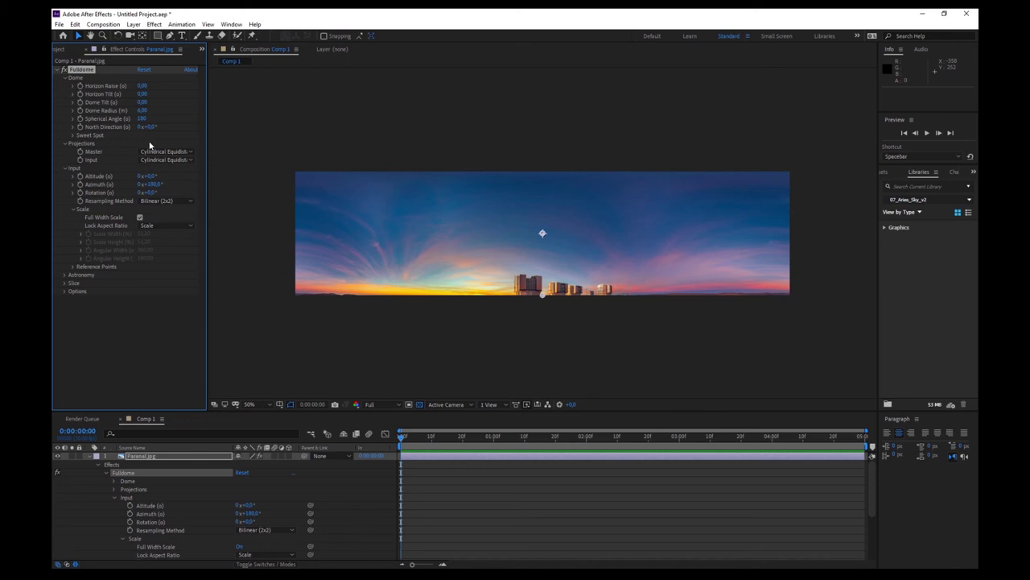
left_click(65, 78)
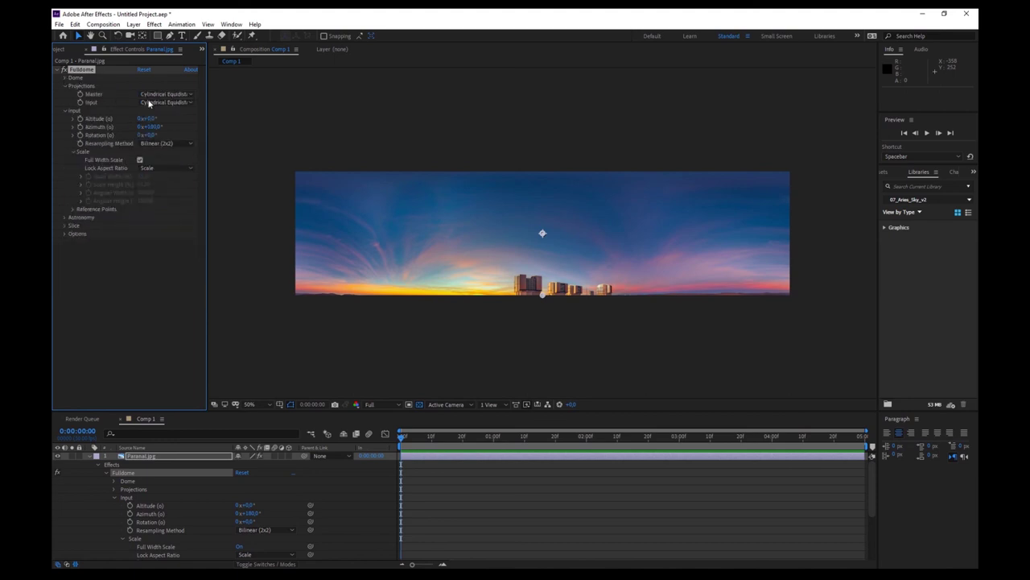
left_click(190, 94)
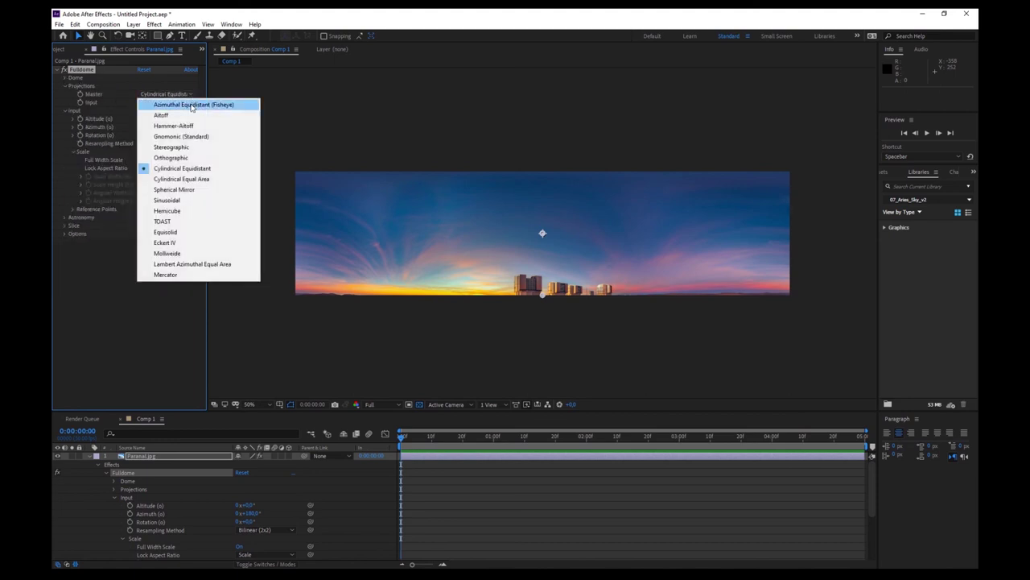
left_click(193, 104)
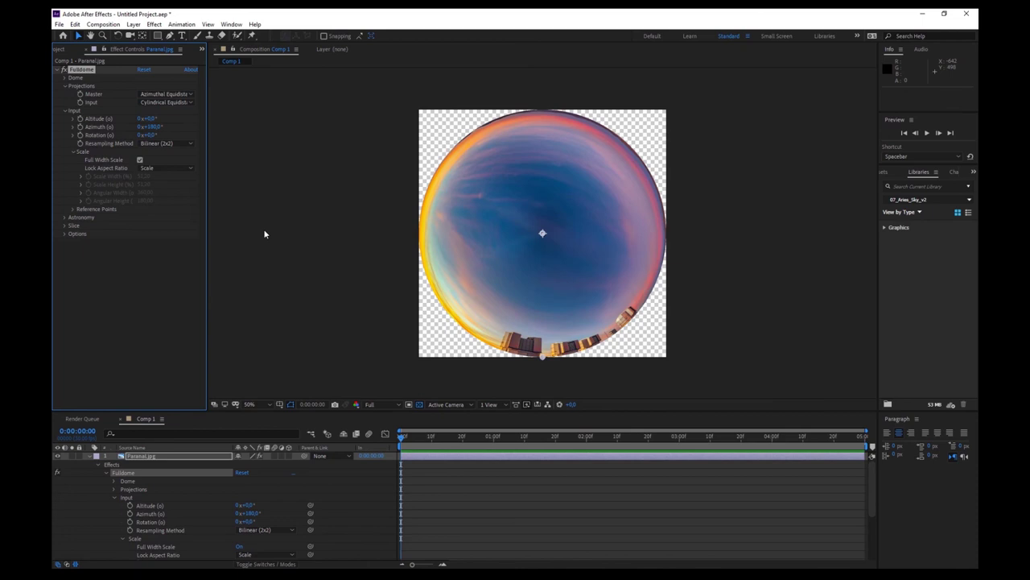